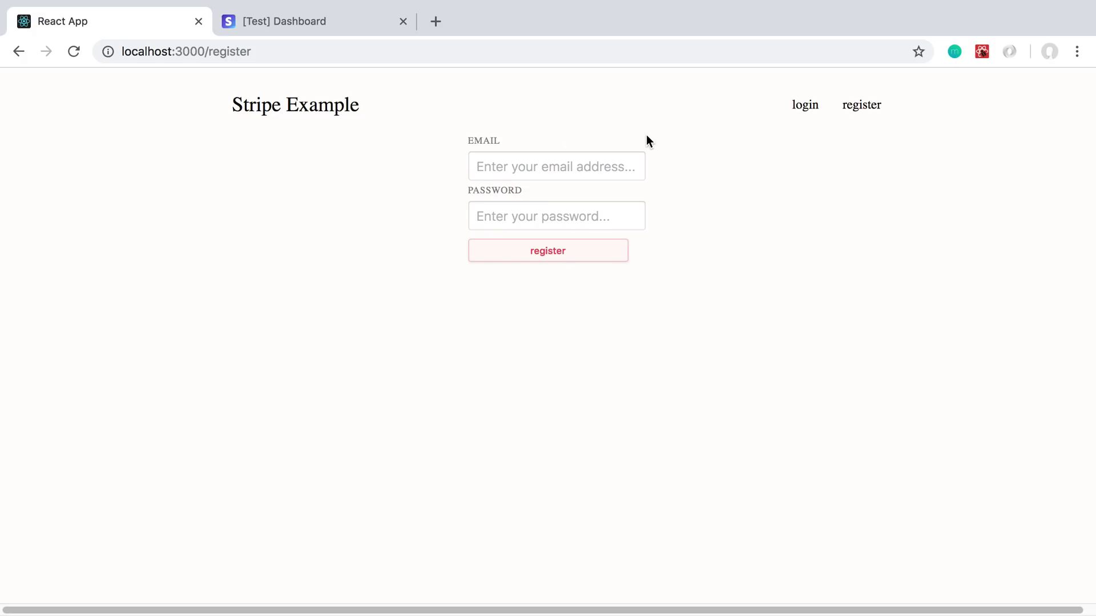
- Register a new account with the saved e-mail address and password
{"action": "left_click", "coordinate": [588, 170]}
{"action": "key", "text": "super+v"}
{"action": "key", "text": "Tab"}
{"action": "key", "text": "super+v"}
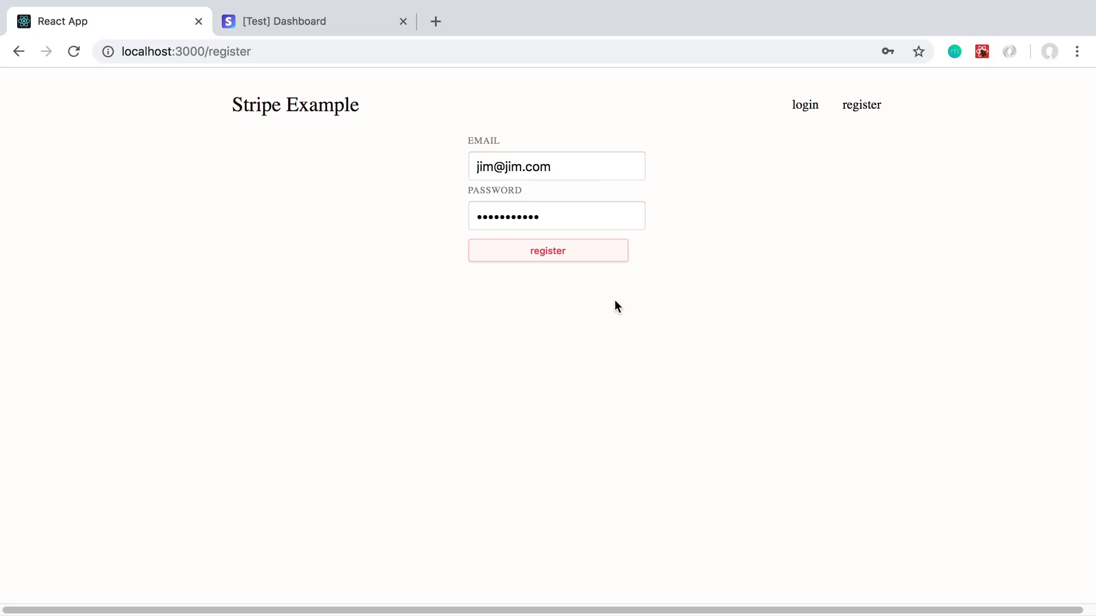
{"action": "left_click", "coordinate": [586, 256]}
- Log in on the login page with the same e-mail and password
{"action": "left_click", "coordinate": [529, 108]}
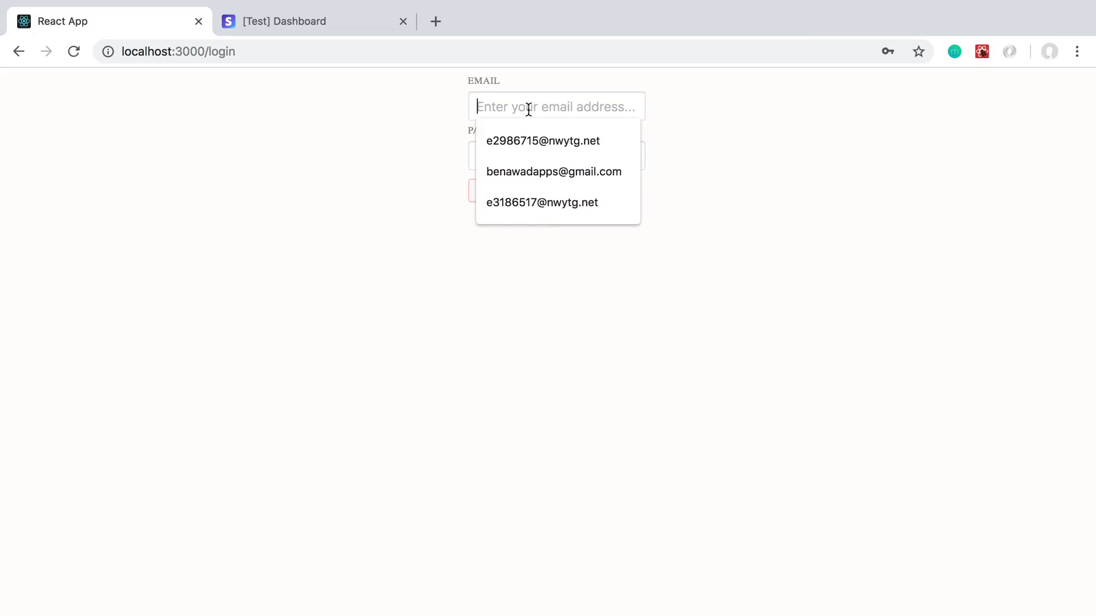
{"action": "key", "text": "super+v"}
{"action": "key", "text": "Tab"}
{"action": "key", "text": "super+v"}
{"action": "left_click", "coordinate": [536, 190]}
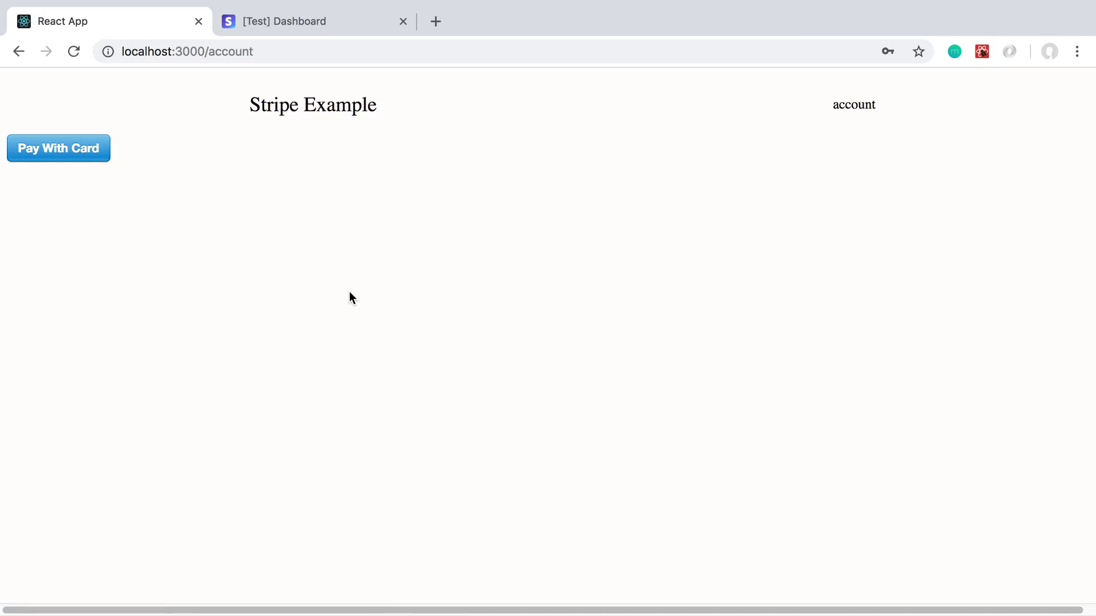
- Open the Pay With Card checkout form and fill in the customer's e-mail
{"action": "left_click", "coordinate": [49, 152]}
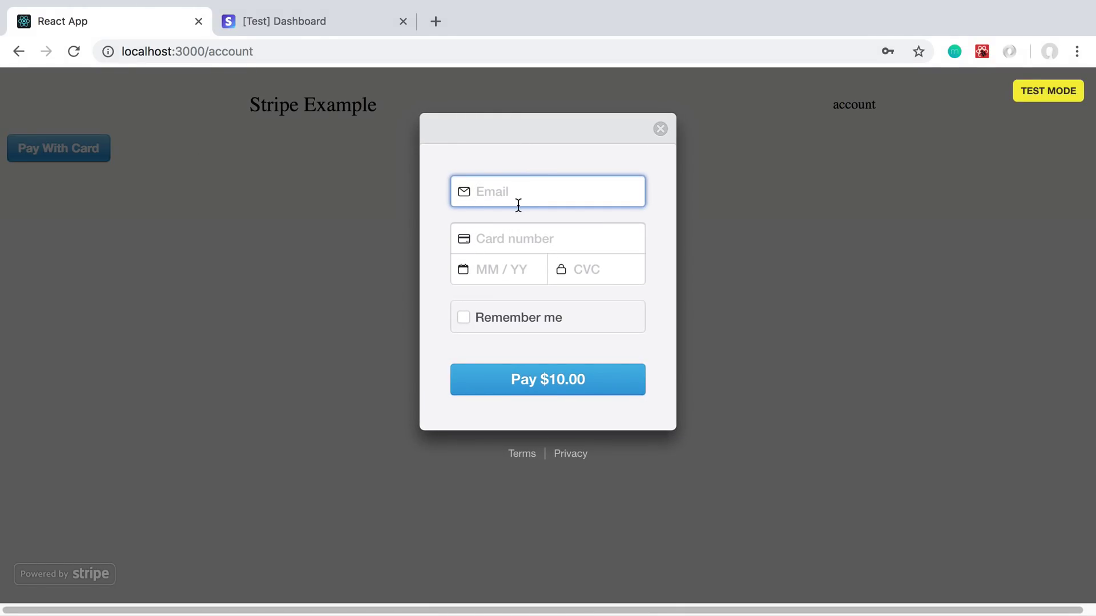
{"action": "key", "text": "super+v"}
{"action": "left_click", "coordinate": [514, 239]}
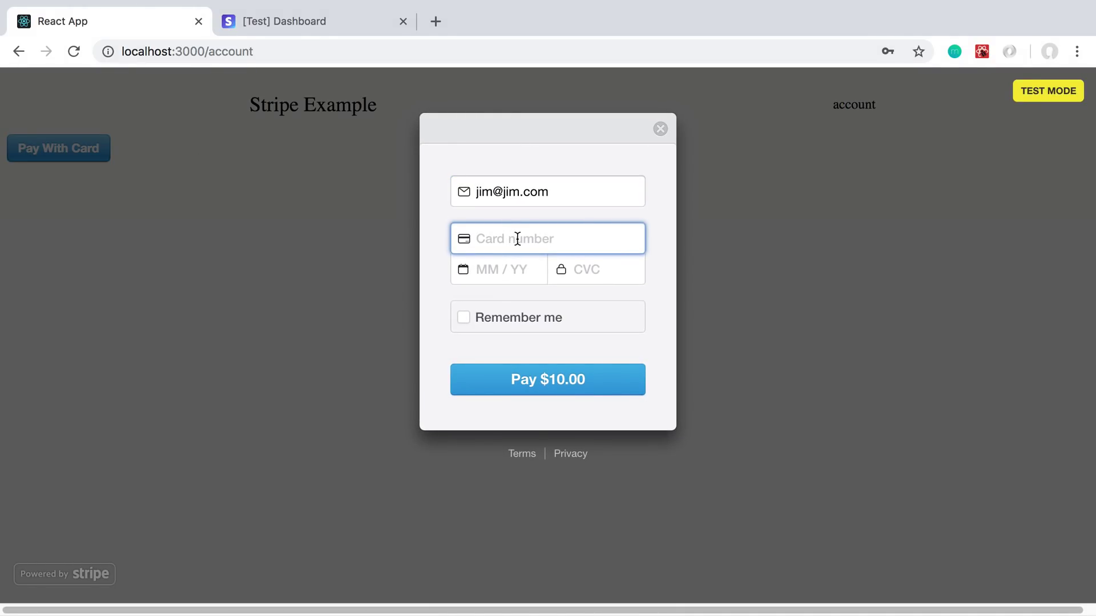
{"action": "left_click", "coordinate": [1037, 100]}
{"action": "left_click", "coordinate": [315, 21]}
{"action": "scroll", "coordinate": [558, 337], "scroll_direction": "down", "scroll_amount": 5}
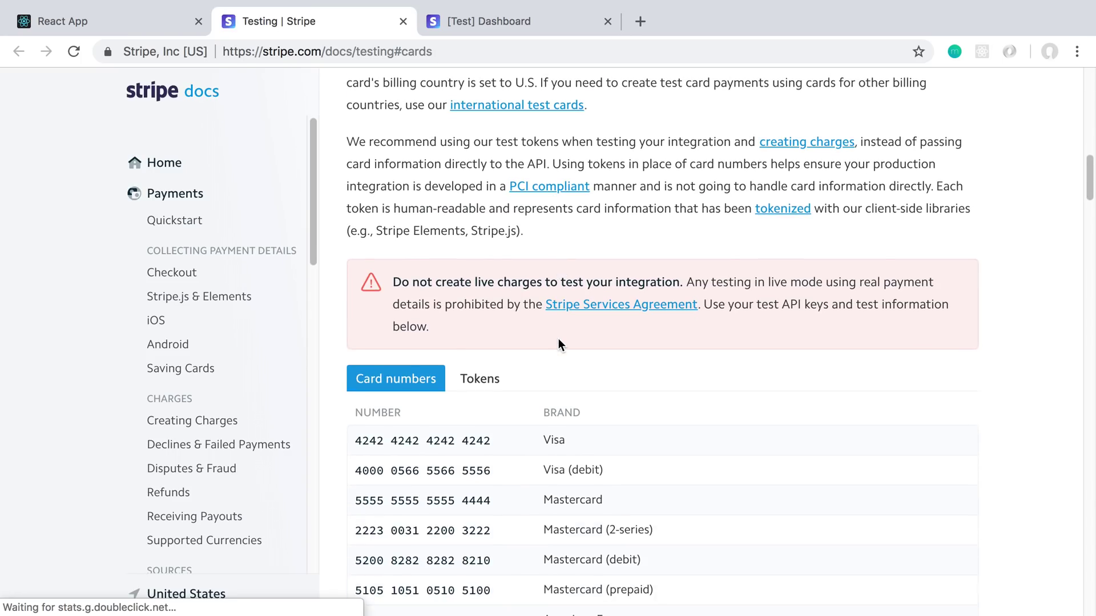
{"action": "triple_click", "coordinate": [488, 179]}
{"action": "key", "text": "super+c"}
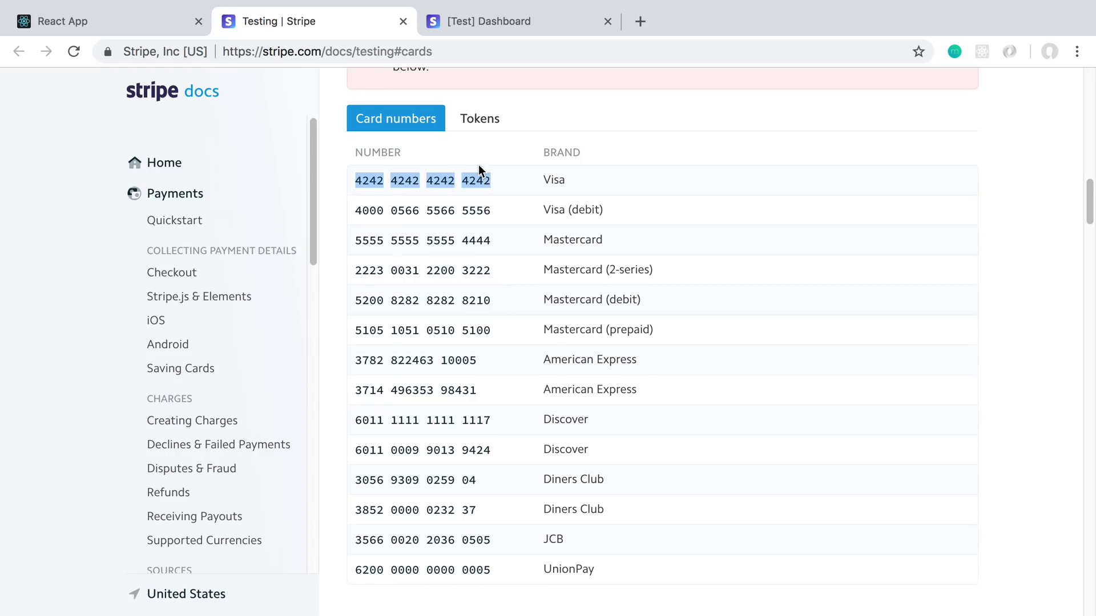
{"action": "left_click", "coordinate": [72, 23]}
{"action": "key", "text": "super+v"}
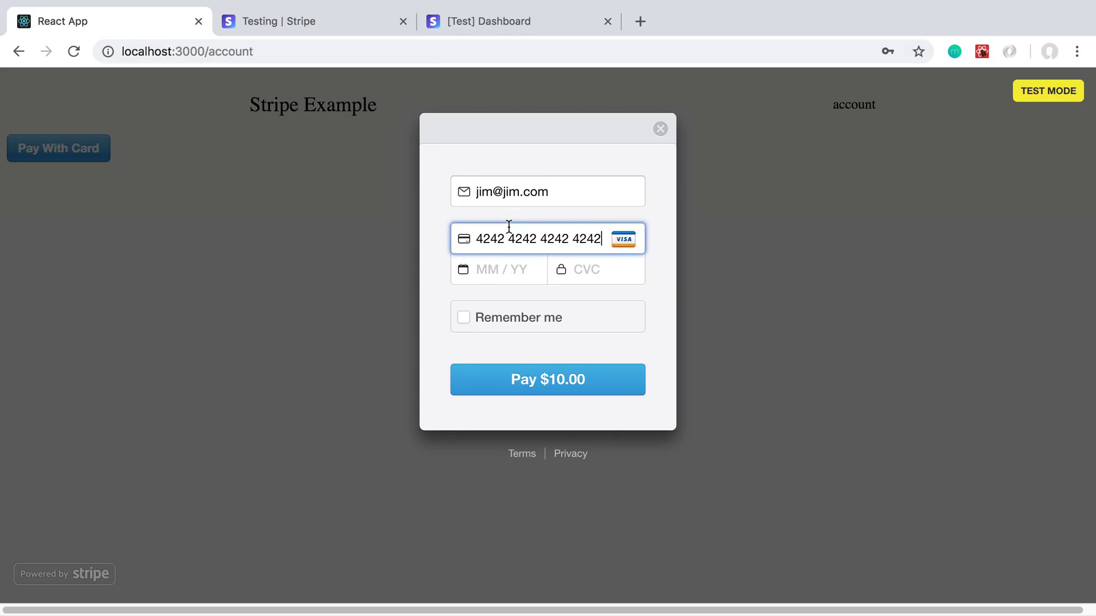
{"action": "type", "text": "122020"}
{"action": "type", "text": "123"}
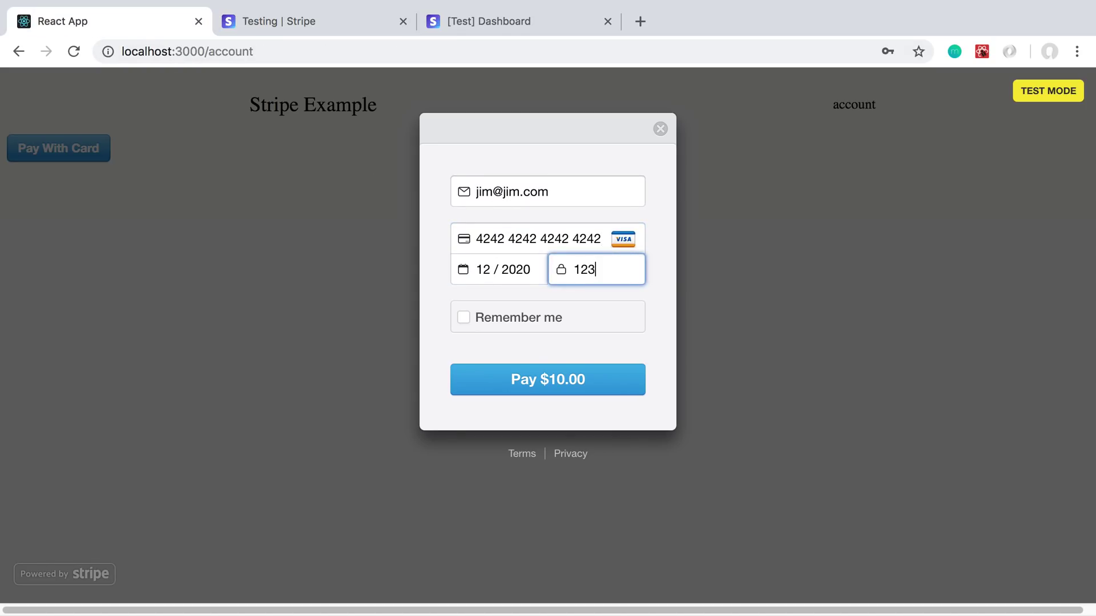
{"action": "left_click", "coordinate": [594, 392]}
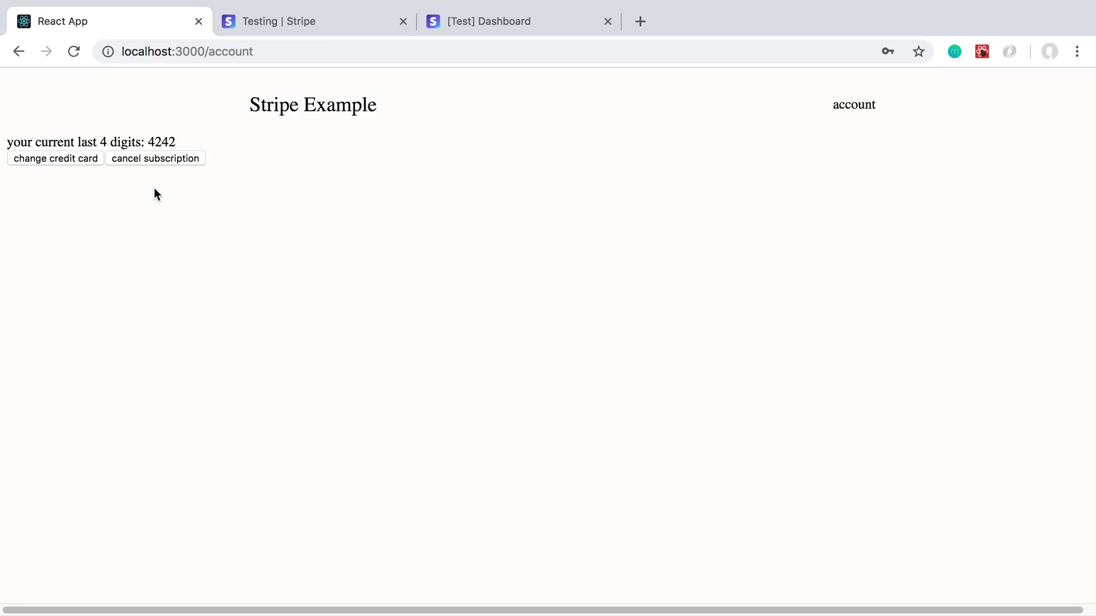
{"action": "double_click", "coordinate": [159, 141]}
{"action": "left_click", "coordinate": [436, 209]}
{"action": "left_click", "coordinate": [78, 164]}
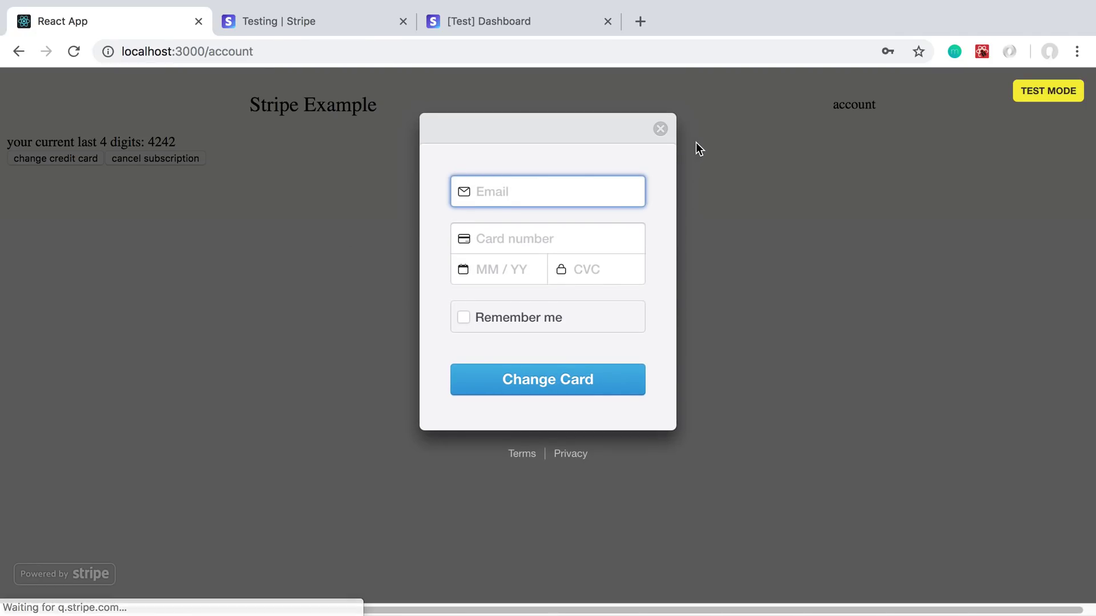
{"action": "left_click", "coordinate": [661, 130]}
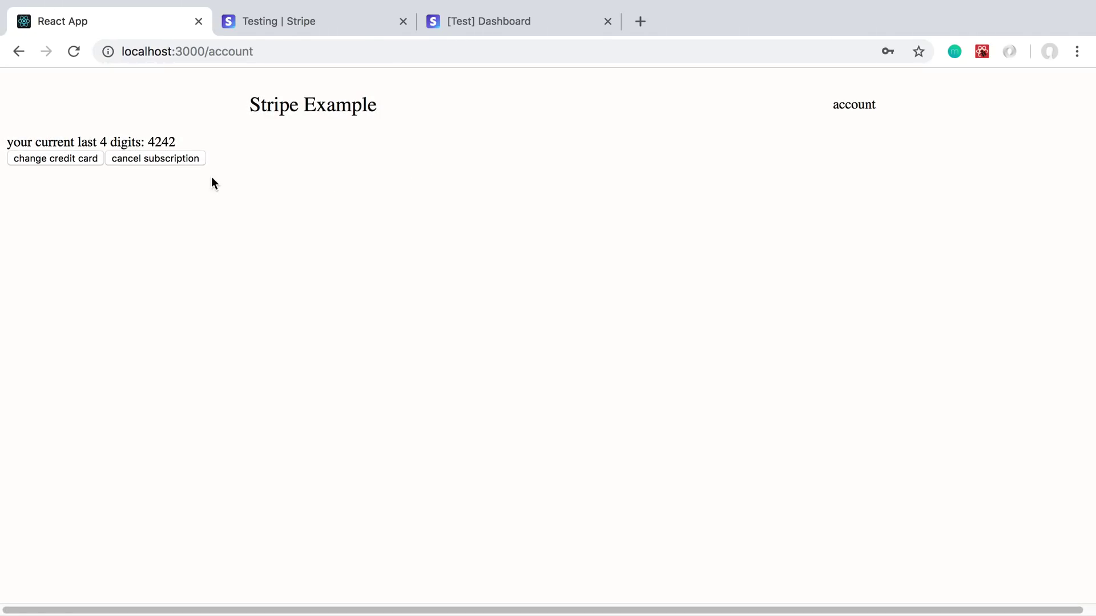
- Cancel the subscription, then return to the Stripe testing docs
{"action": "left_click", "coordinate": [173, 159]}
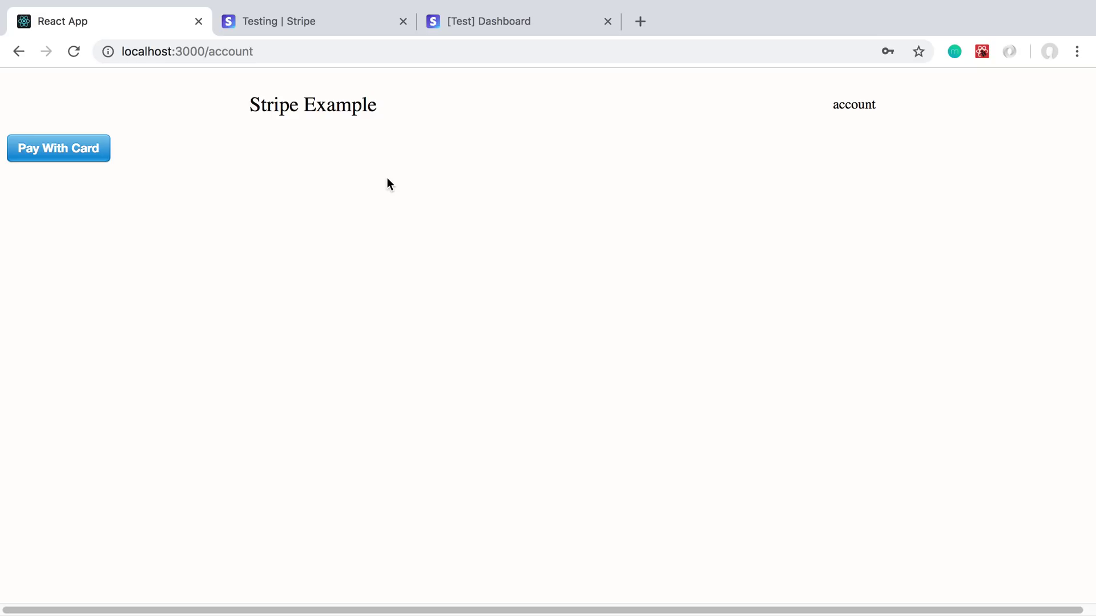
{"action": "left_click", "coordinate": [349, 26]}
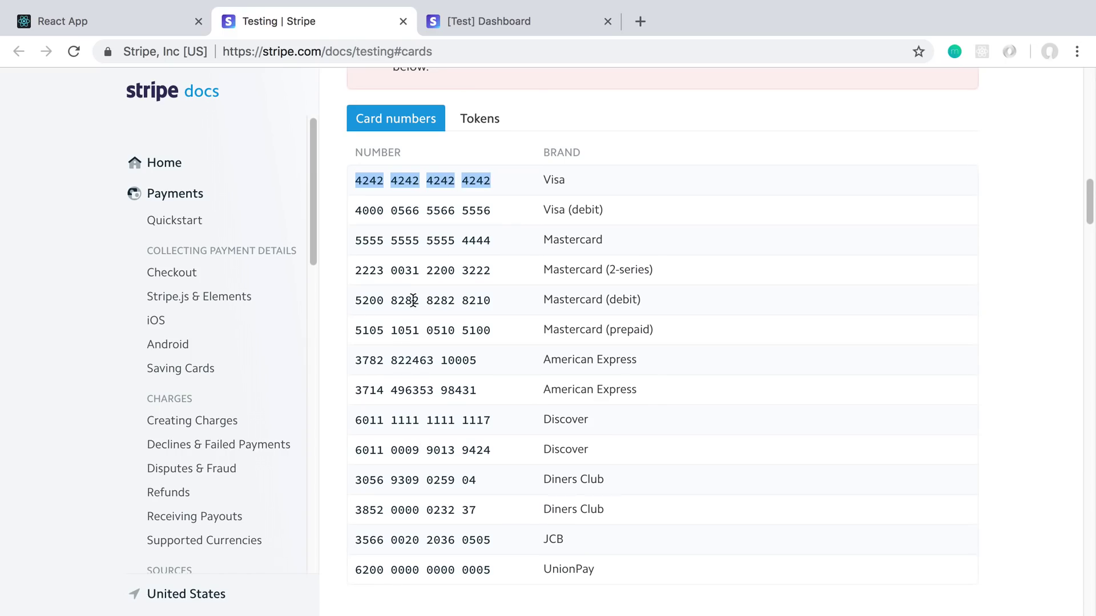
- Switch to the Stripe Dashboard and scroll to the $50.00 gross volume, 4 customers, 5 payments analytics
{"action": "left_click", "coordinate": [499, 28]}
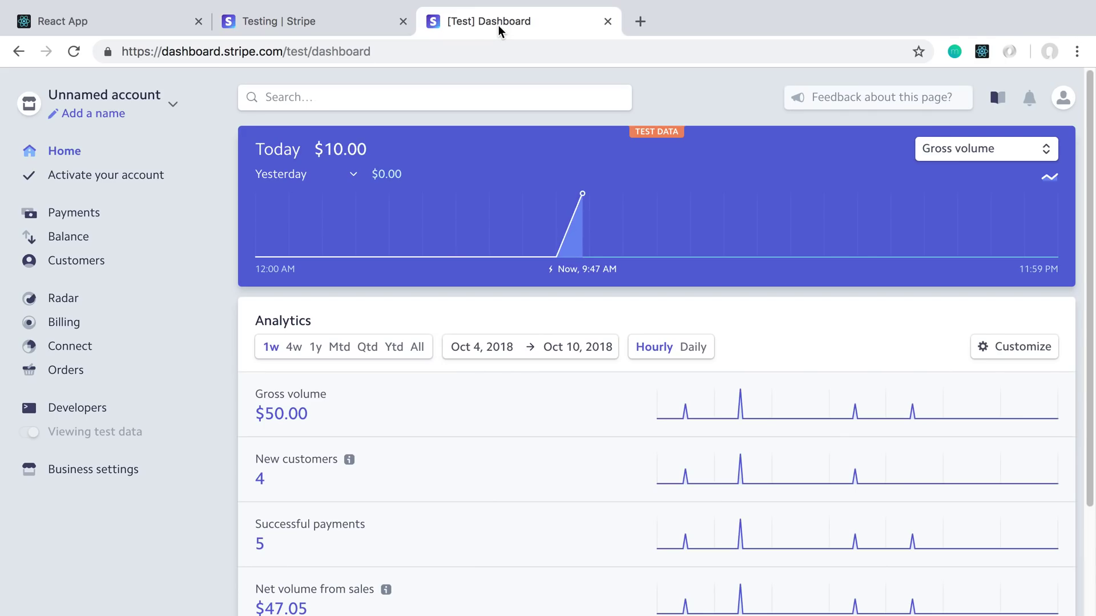
{"action": "scroll", "coordinate": [394, 357], "scroll_direction": "down", "scroll_amount": 2}
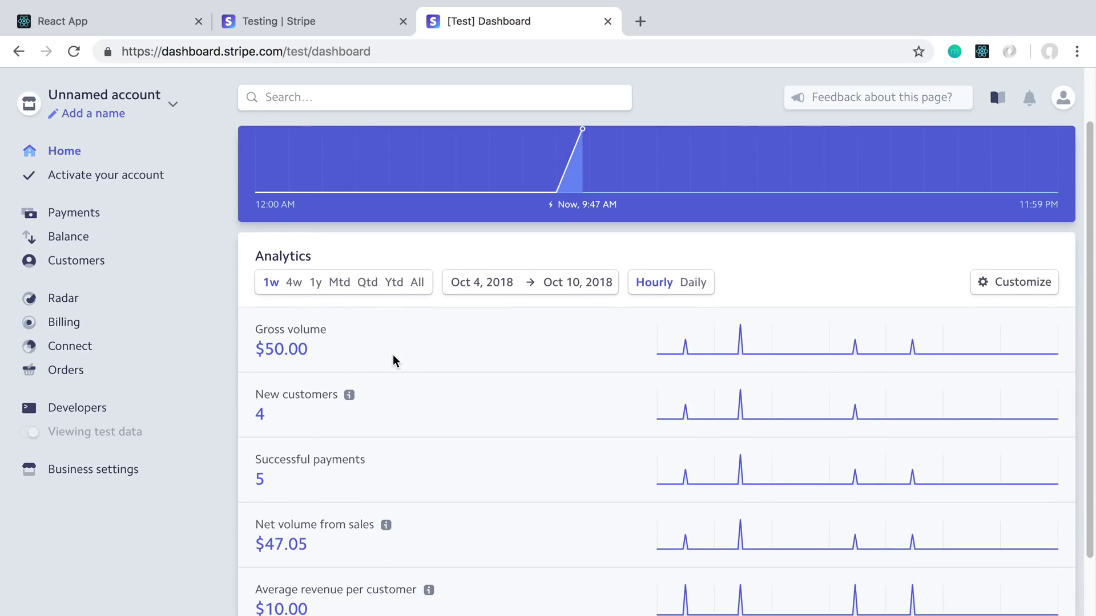
{"action": "scroll", "coordinate": [394, 356], "scroll_direction": "down", "scroll_amount": 2}
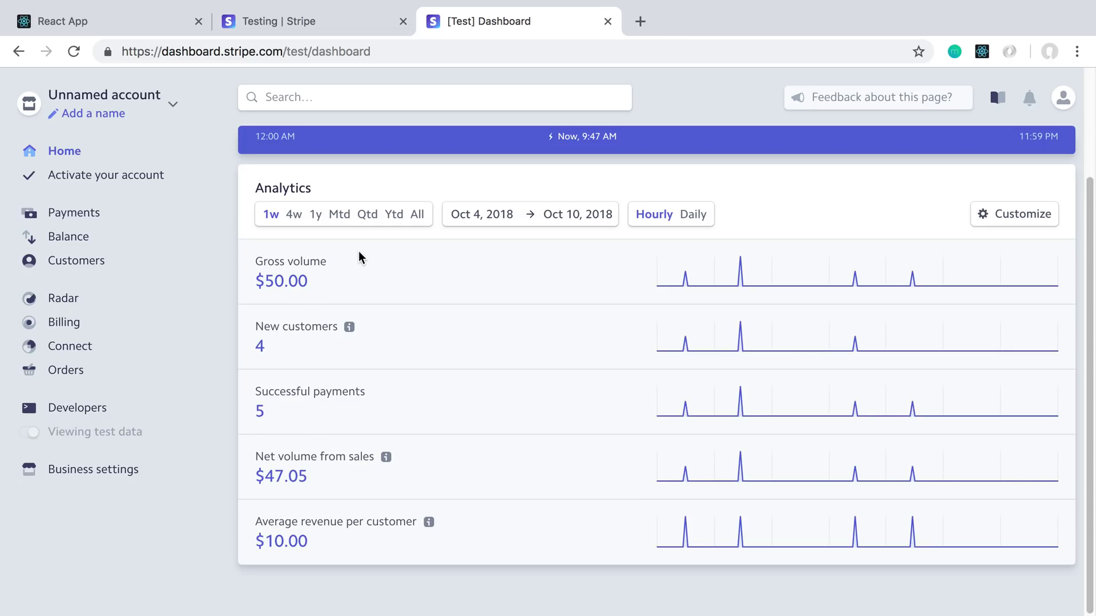
{"action": "mouse_move", "coordinate": [46, 439]}
- Open Developers to see API version 2018-09-24 and 25 successful requests
{"action": "left_click", "coordinate": [78, 411]}
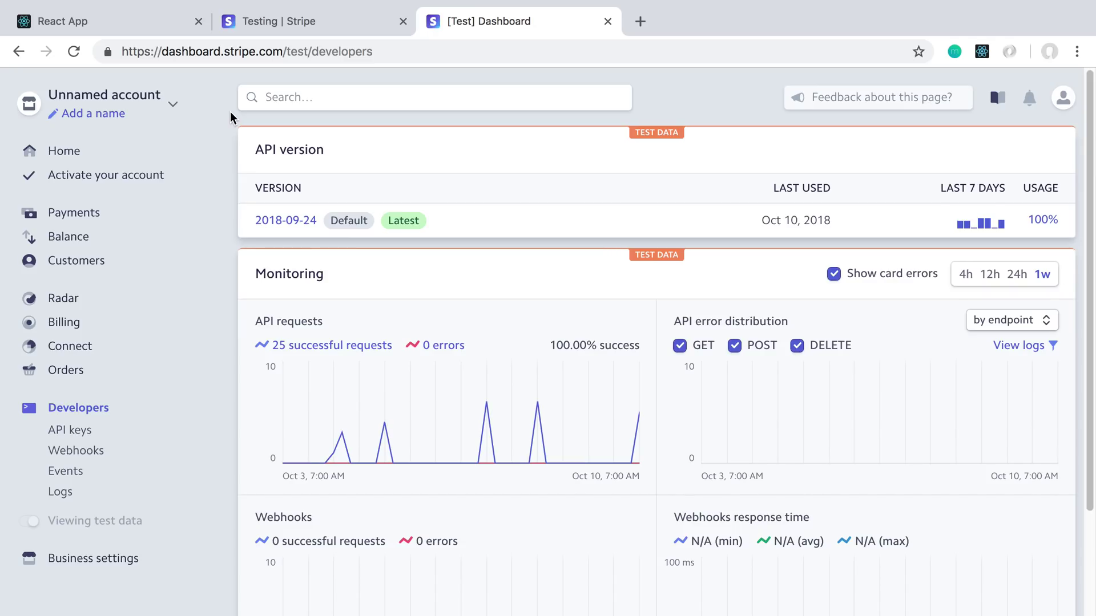
- Return to the Stripe Testing docs and scroll back to the Testing heading
{"action": "left_click", "coordinate": [269, 26]}
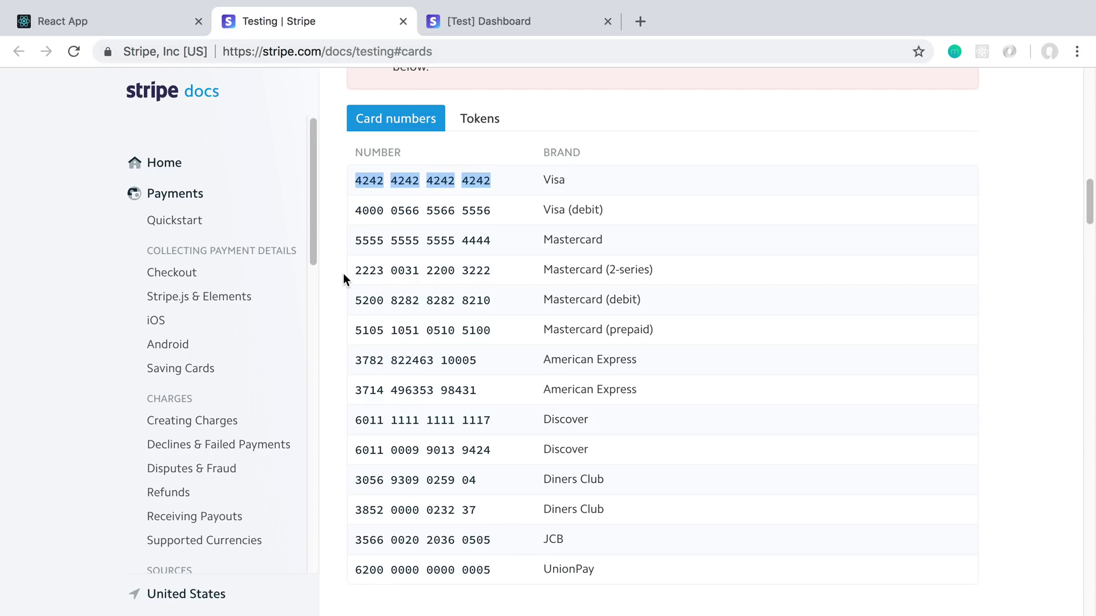
{"action": "scroll", "coordinate": [416, 354], "scroll_direction": "down", "scroll_amount": 1}
{"action": "scroll", "coordinate": [416, 354], "scroll_direction": "up", "scroll_amount": 15}
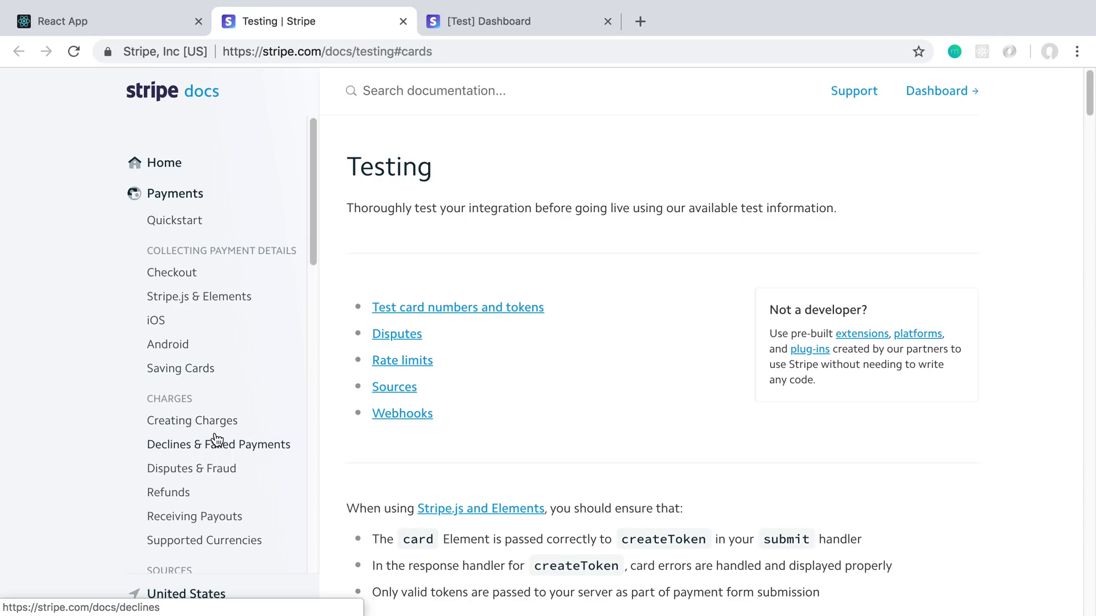
{"action": "scroll", "coordinate": [216, 440], "scroll_direction": "down", "scroll_amount": 9}
{"action": "scroll", "coordinate": [286, 435], "scroll_direction": "up", "scroll_amount": 9}
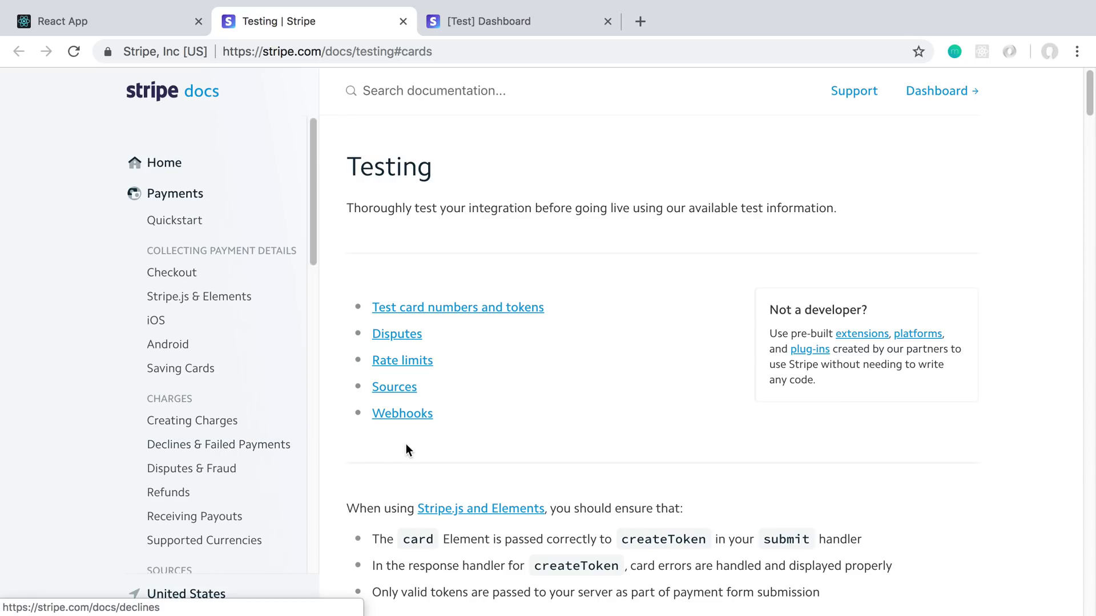